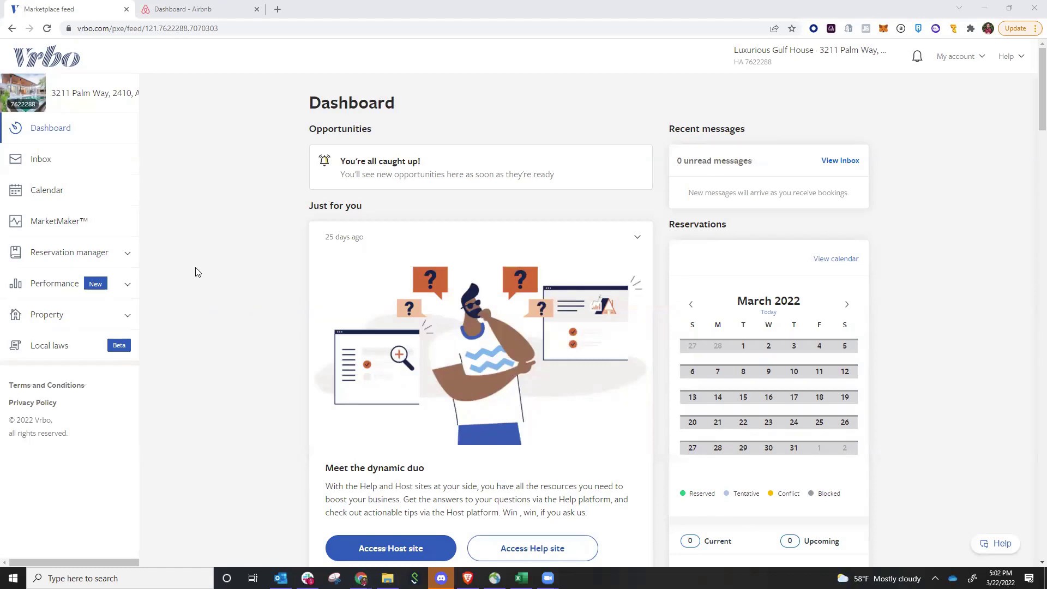
Step: Open the Vrbo listing calendar's Import & export options
left_click(67, 191)
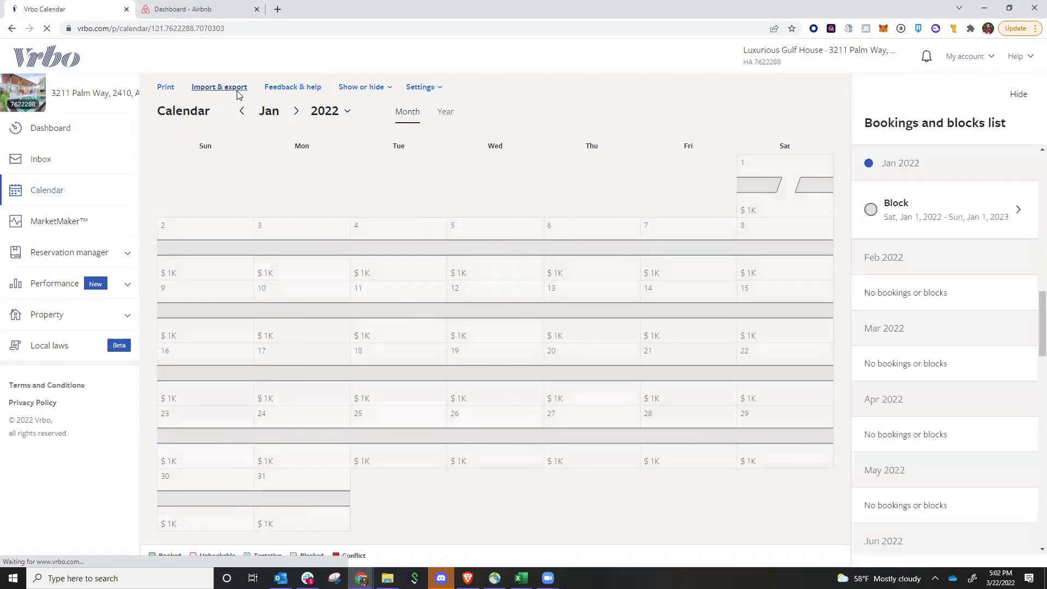
left_click(218, 86)
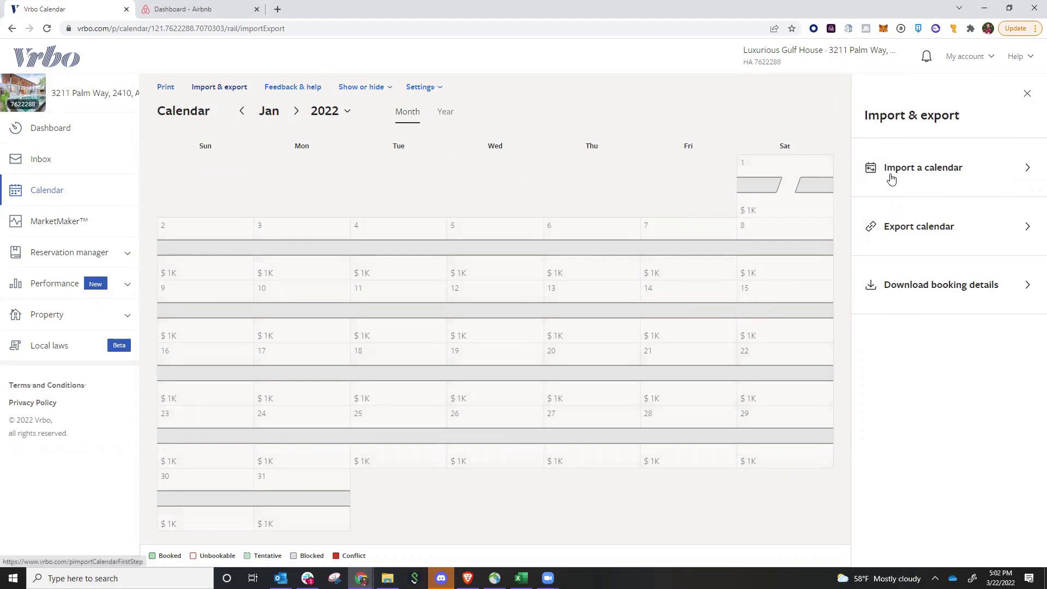
left_click(892, 173)
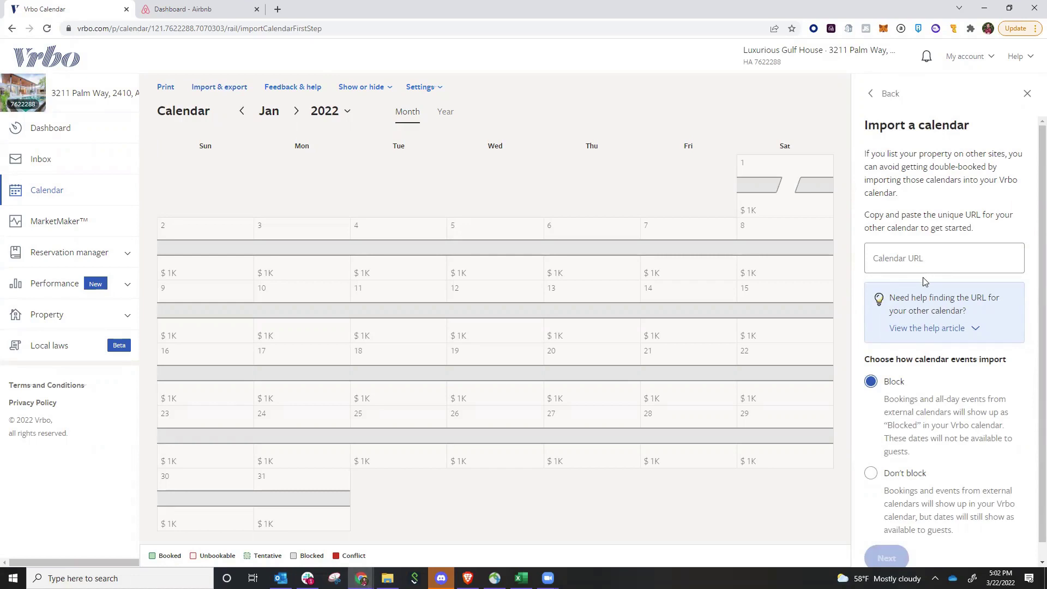
left_click(870, 93)
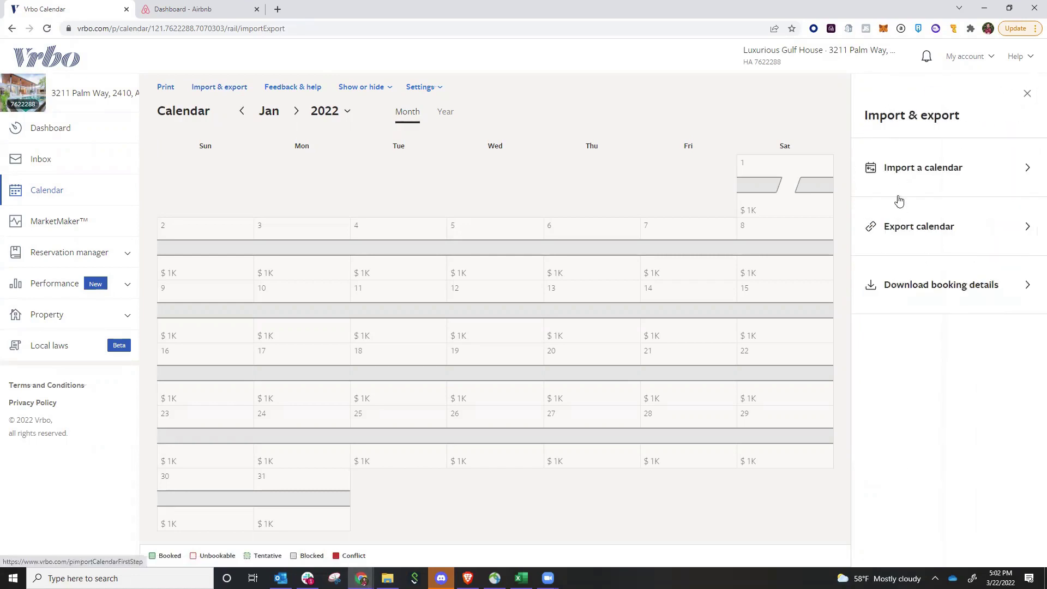
Step: Copy the Vrbo calendar export URL and return to Import & export
left_click(899, 233)
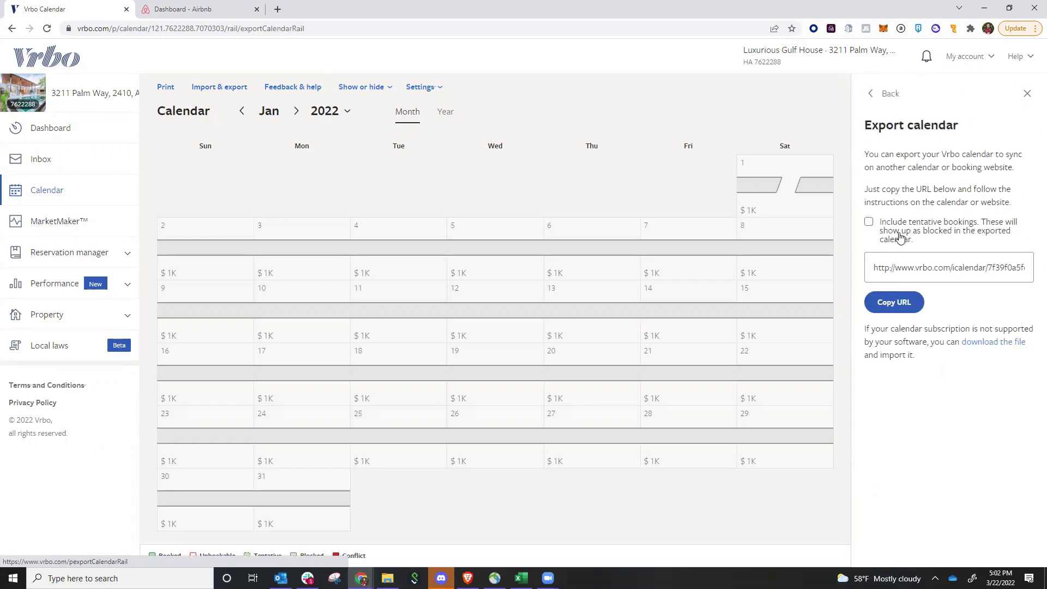
left_click(894, 301)
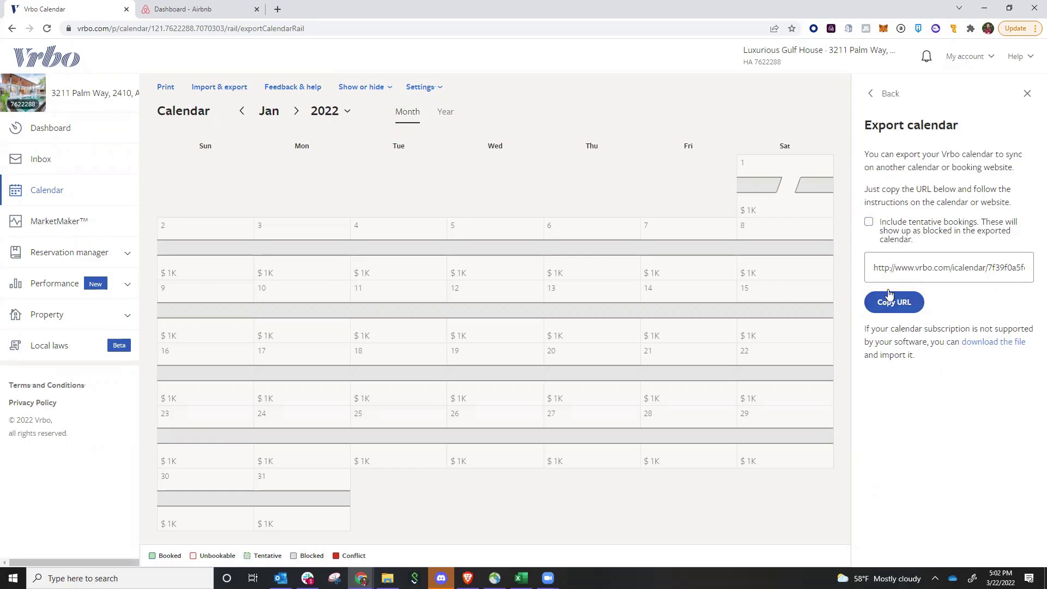
left_click(872, 93)
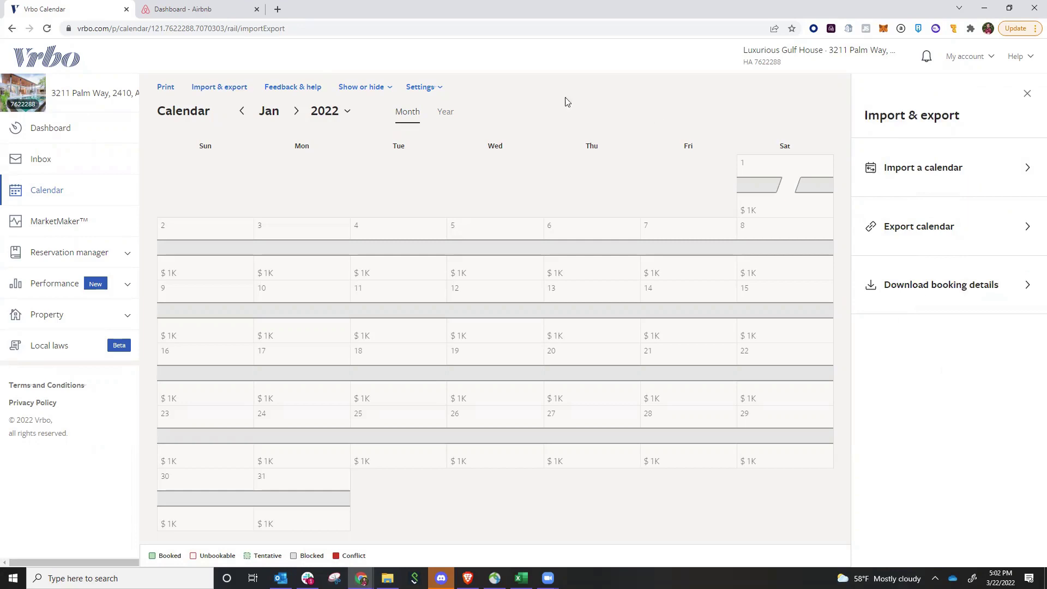
Step: In Airbnb, go to the Luxurious Gulf House listing's calendar sync settings
left_click(167, 9)
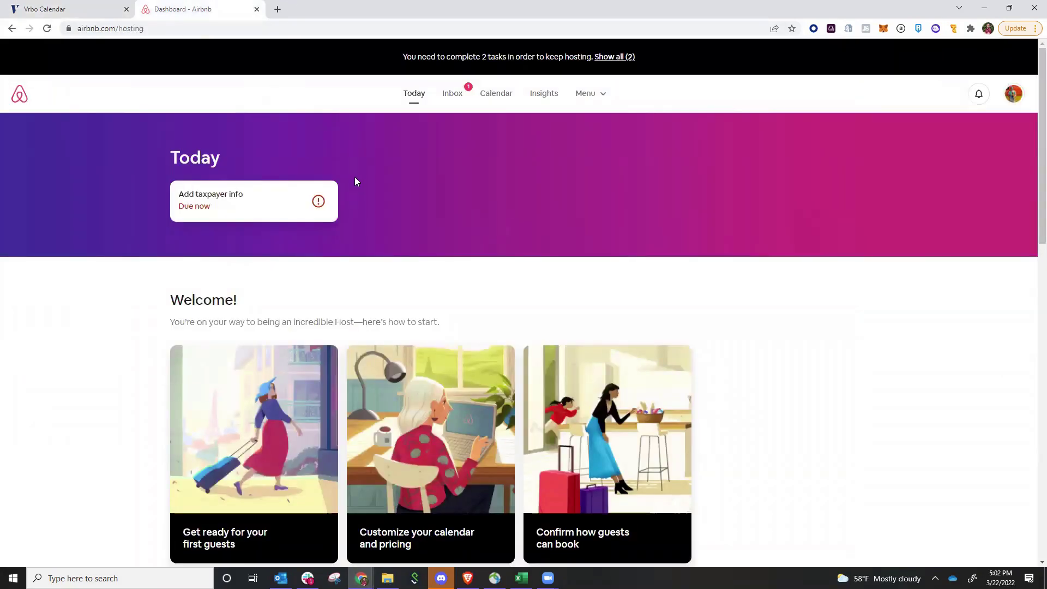
left_click(583, 96)
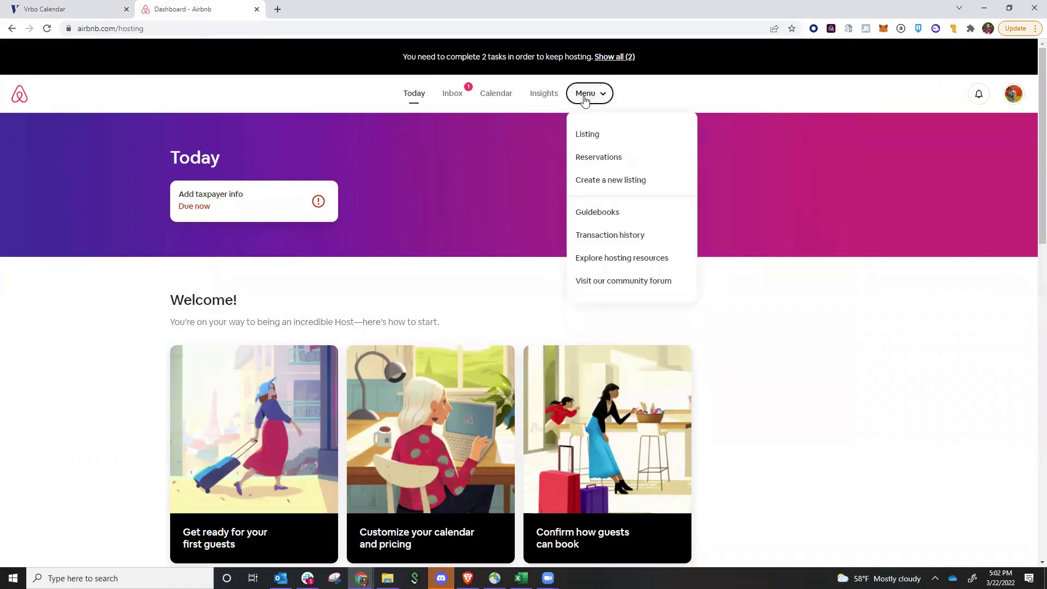
left_click(596, 136)
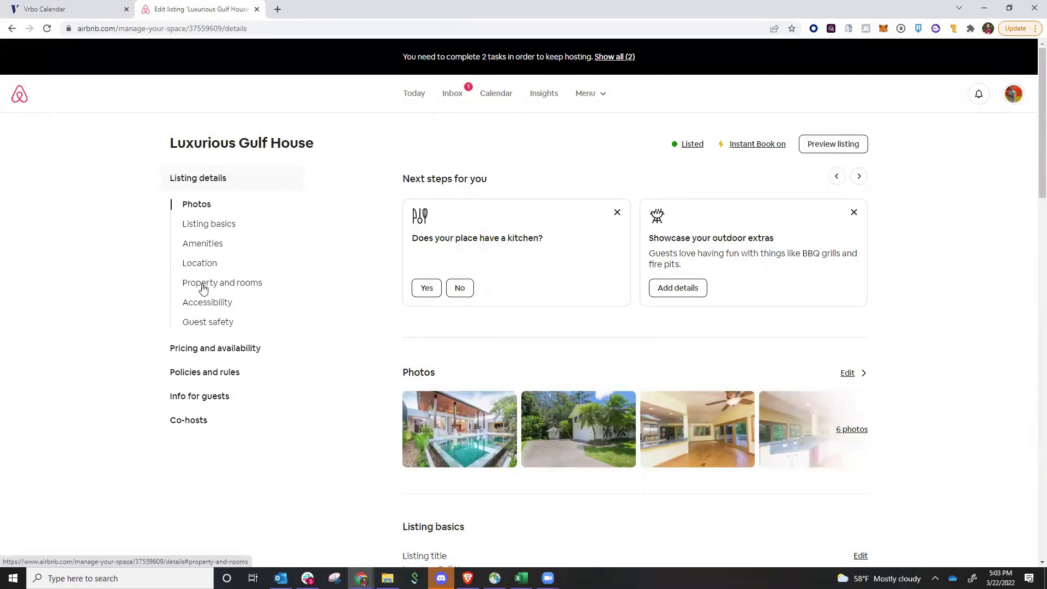
left_click(190, 349)
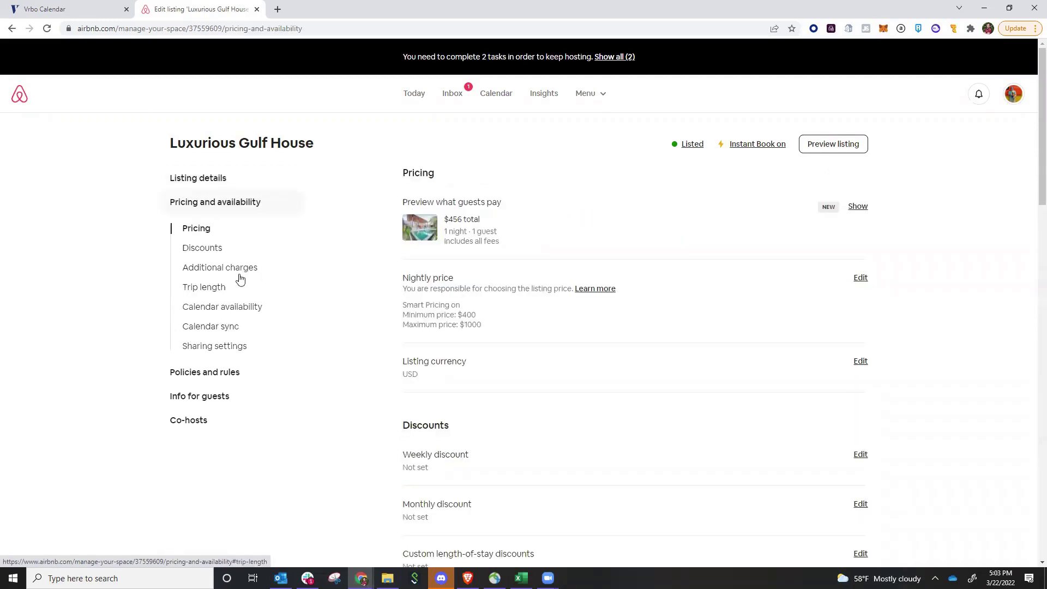
left_click(210, 326)
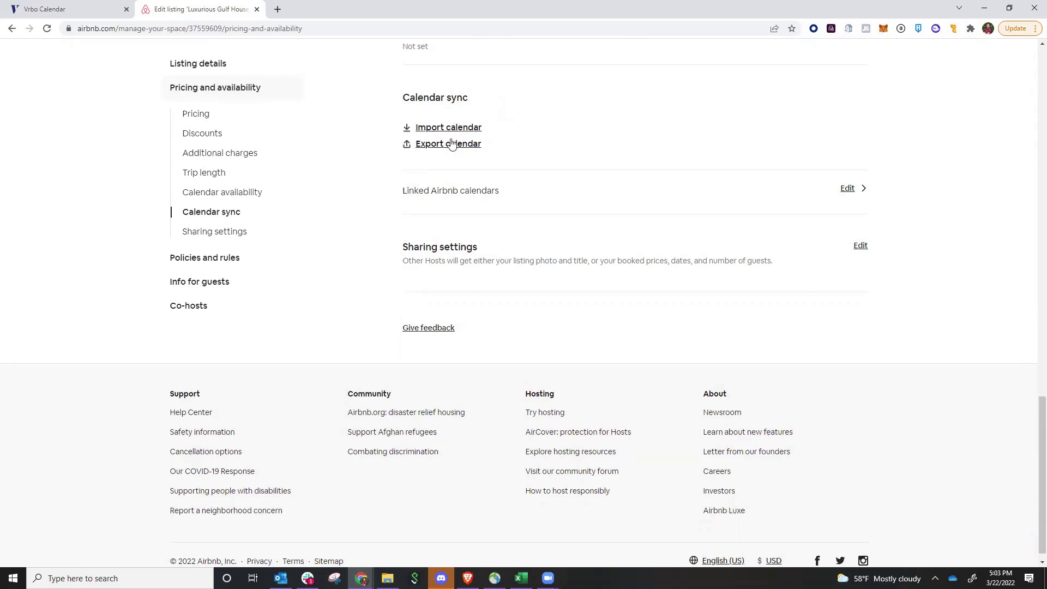
Step: Copy the listing's Airbnb iCal export link and return to the Vrbo tab
left_click(452, 145)
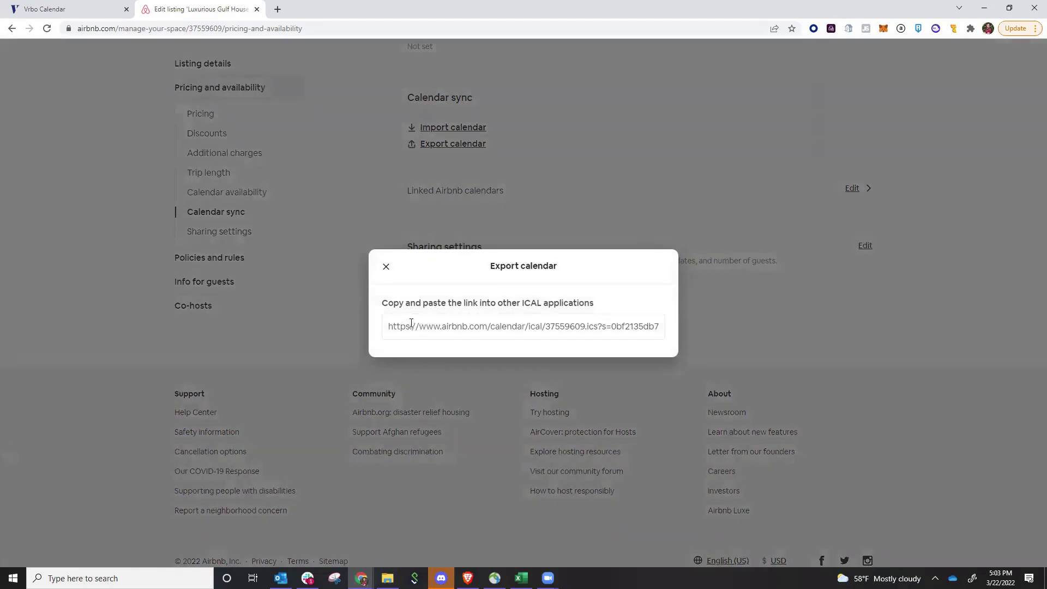
left_click(410, 325)
right_click(411, 325)
left_click(432, 334)
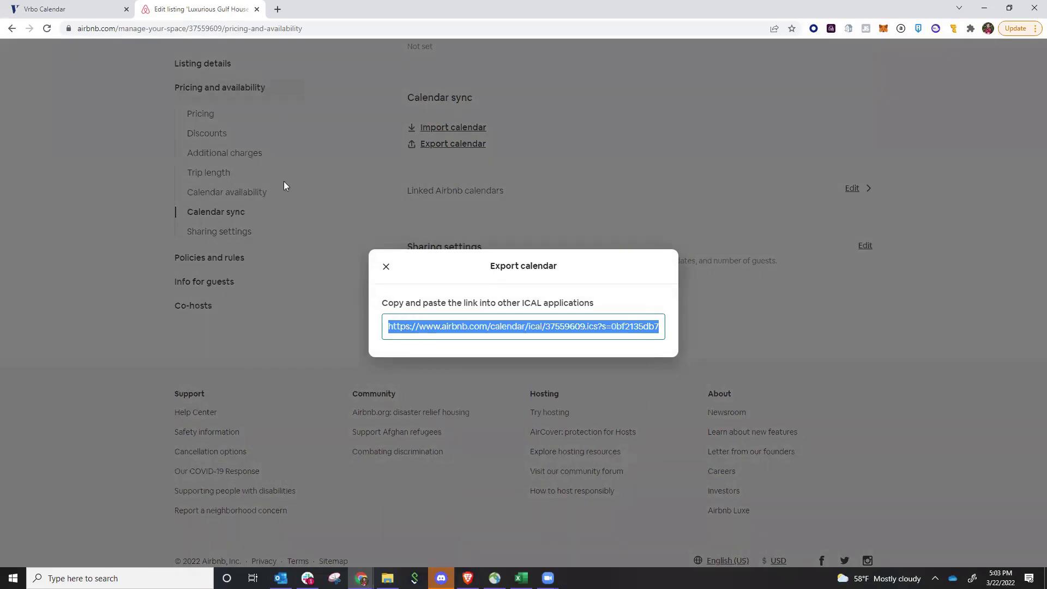
left_click(58, 8)
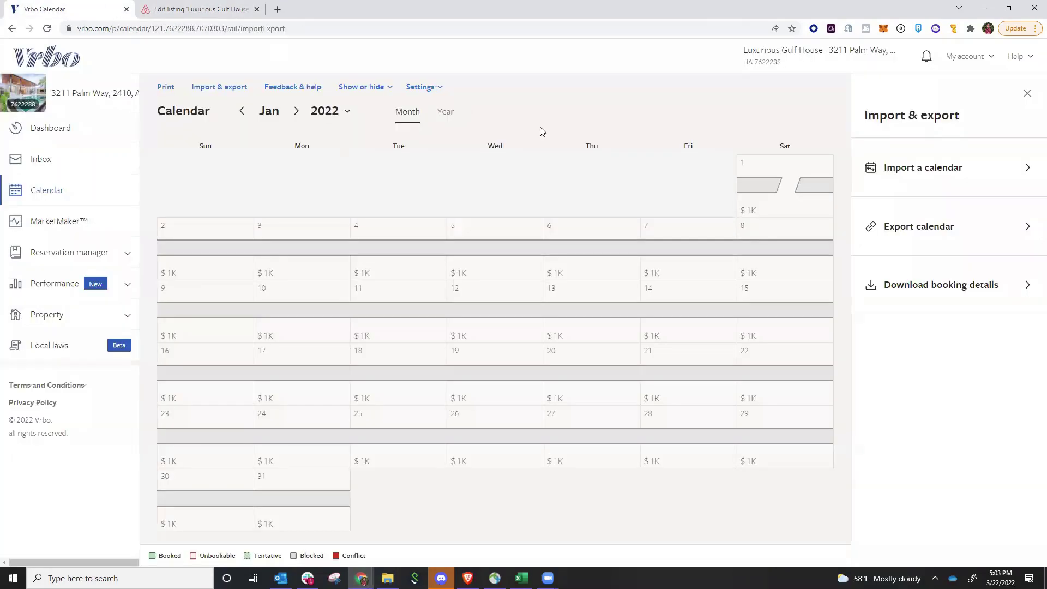
Step: Paste the Airbnb iCal link as a new Vrbo calendar import, keeping Block
left_click(892, 178)
left_click(894, 257)
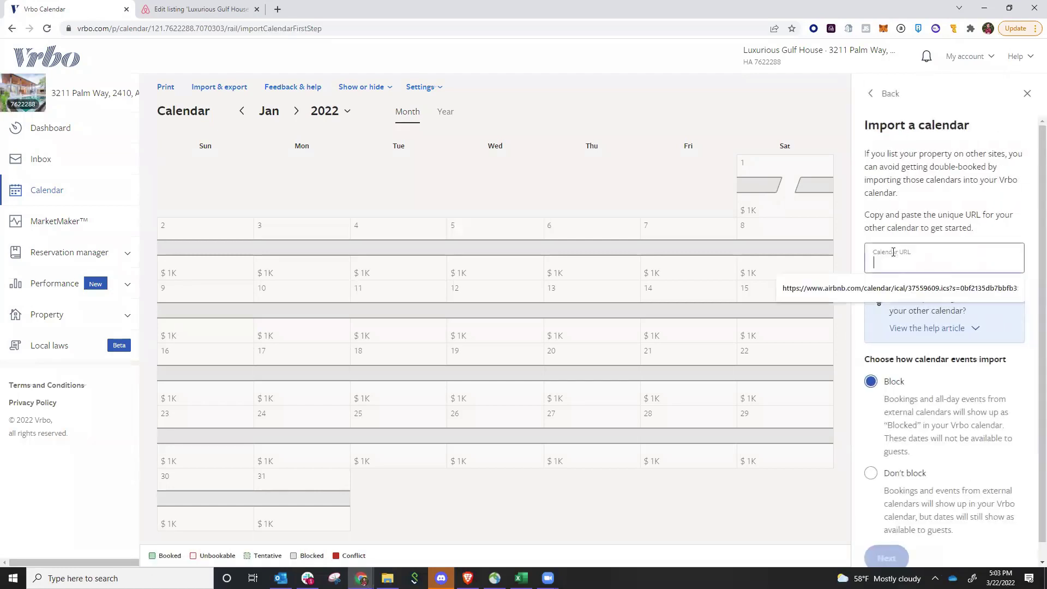
right_click(894, 262)
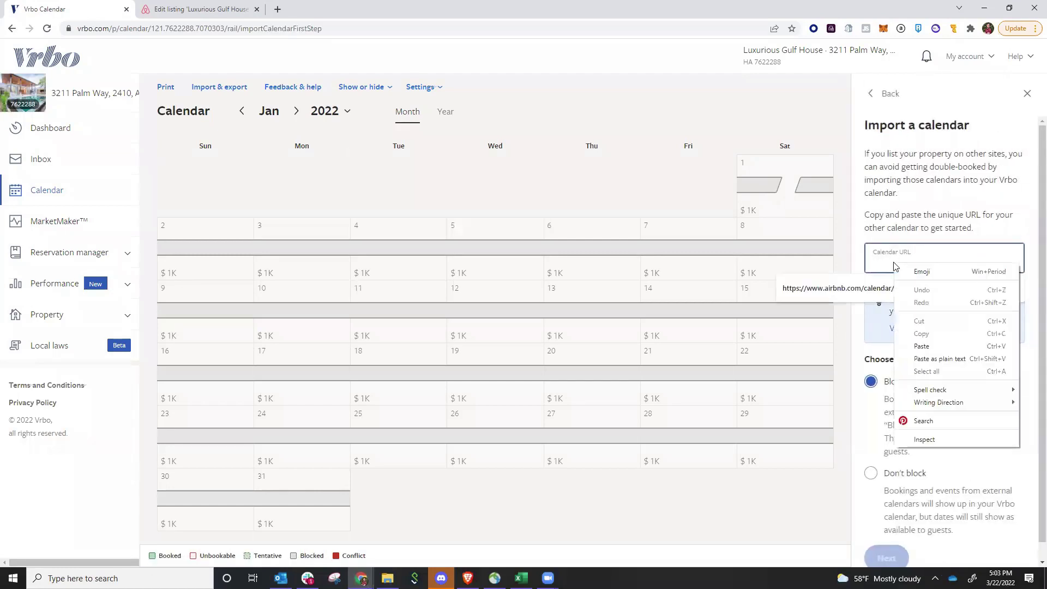
left_click(937, 344)
scroll(906, 368, "down", 1)
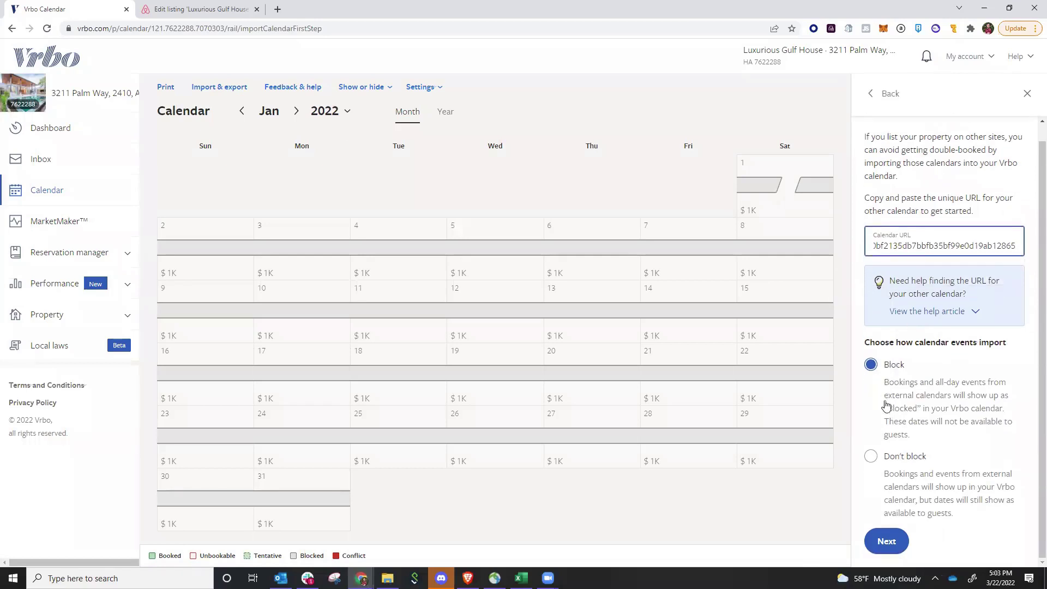
left_click(887, 540)
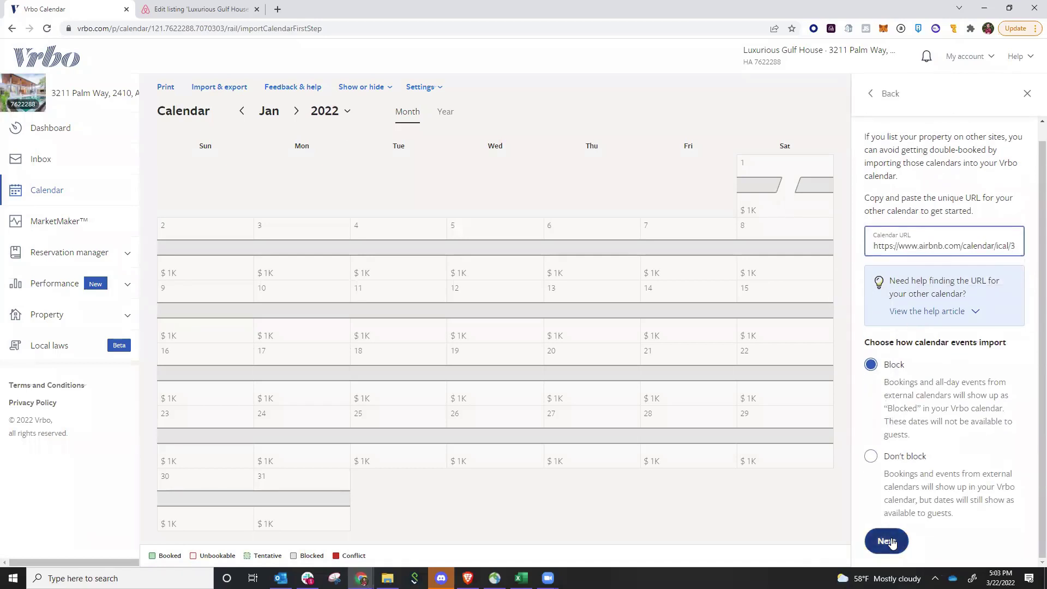
Step: Name the imported calendar airbnb, keep pink, and import it
left_click(891, 196)
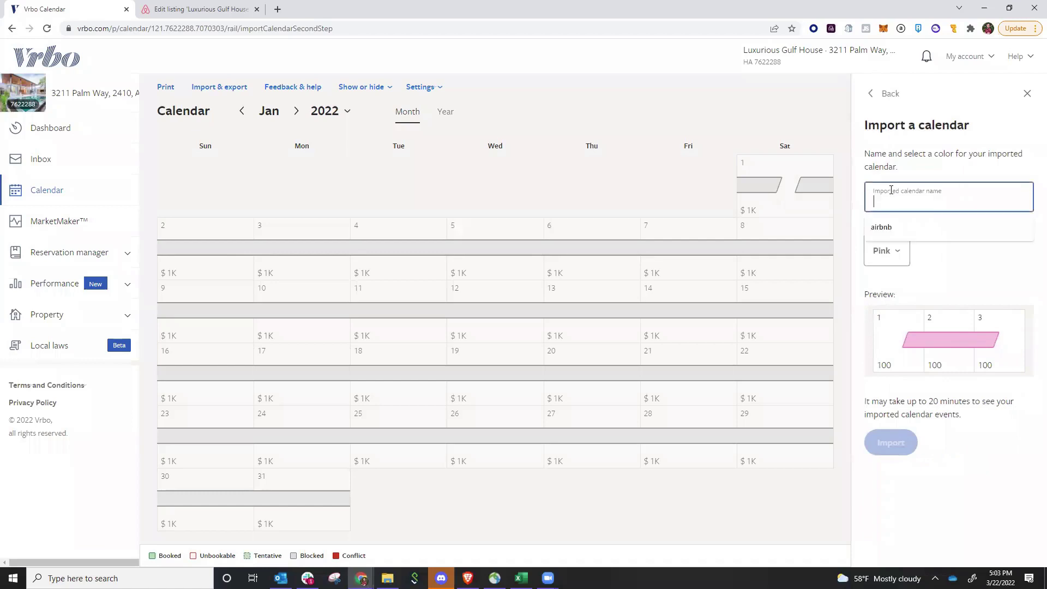
type("airbnb")
left_click(886, 229)
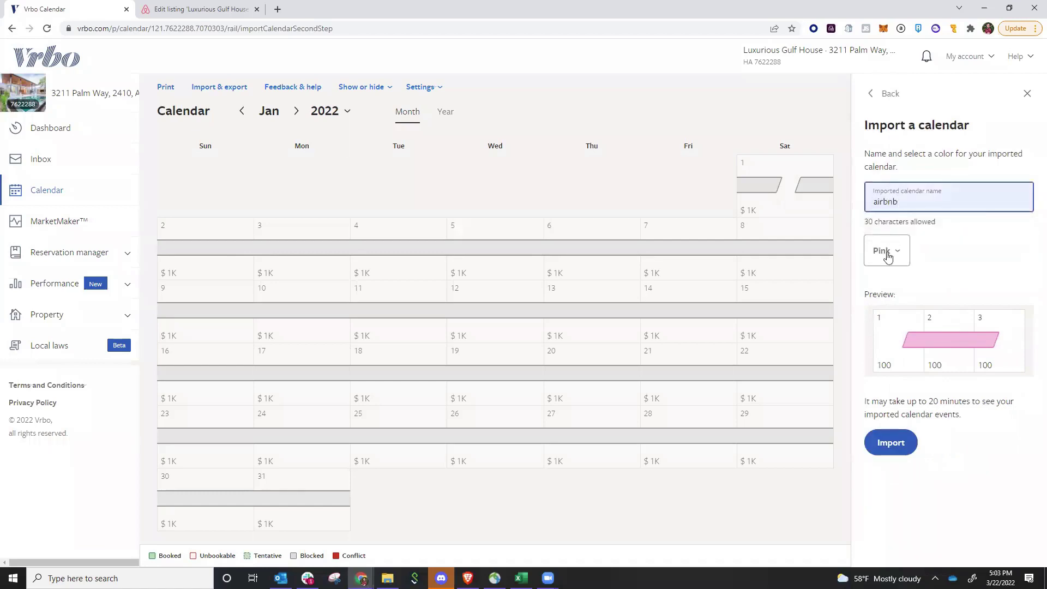
left_click(886, 252)
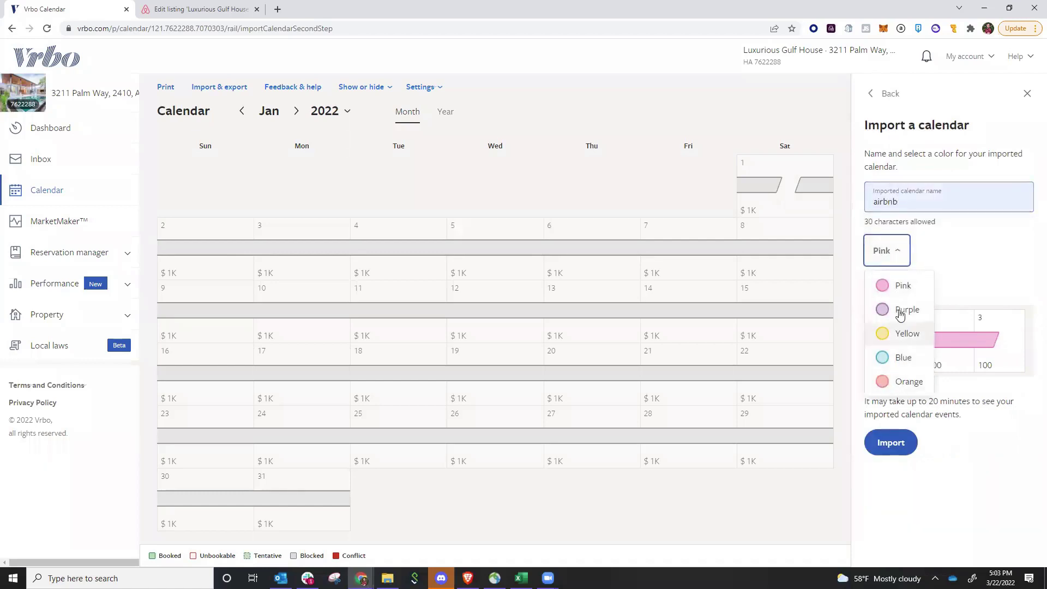
left_click(892, 285)
left_click(883, 442)
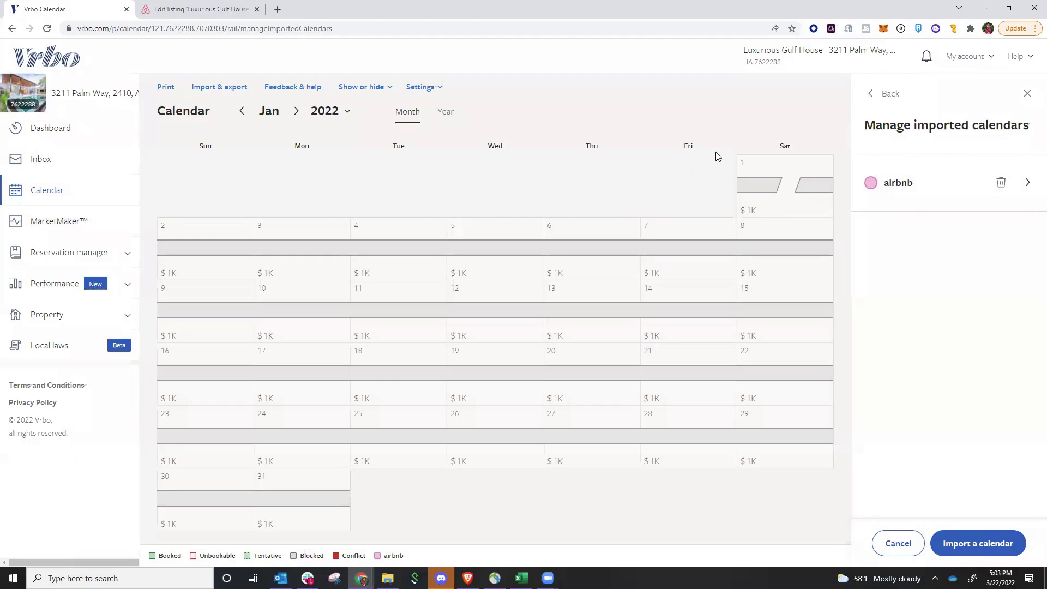
Step: Copy the Vrbo Export calendar URL from the Import & export panel
left_click(883, 97)
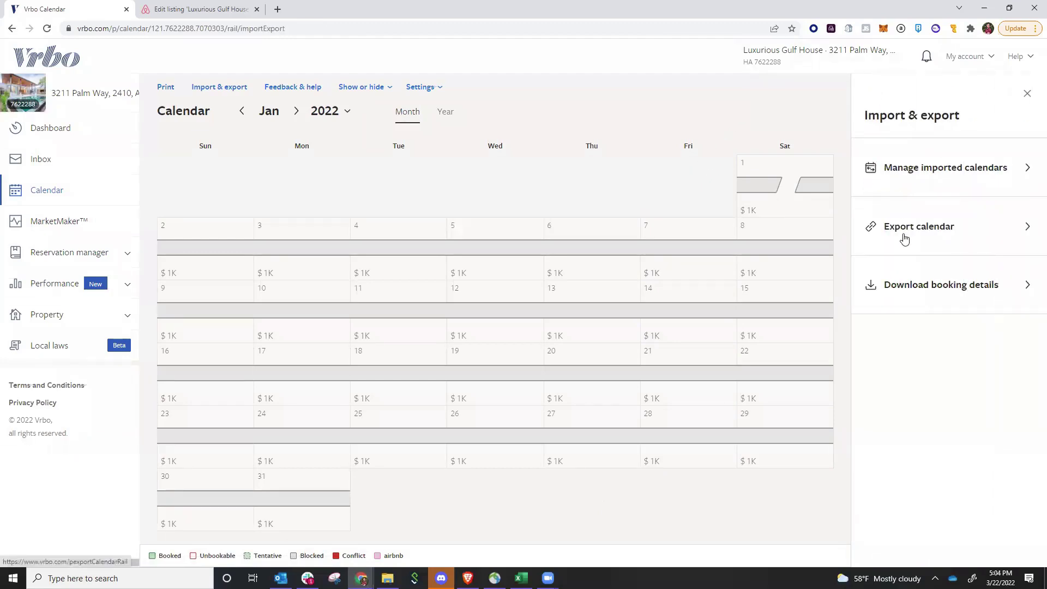
left_click(905, 229)
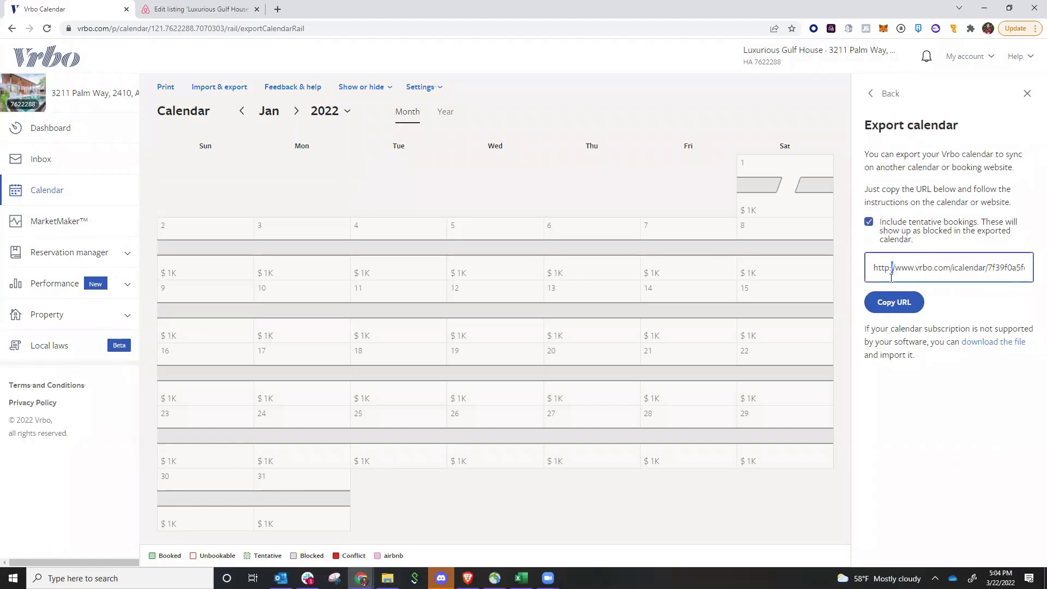
left_click(893, 302)
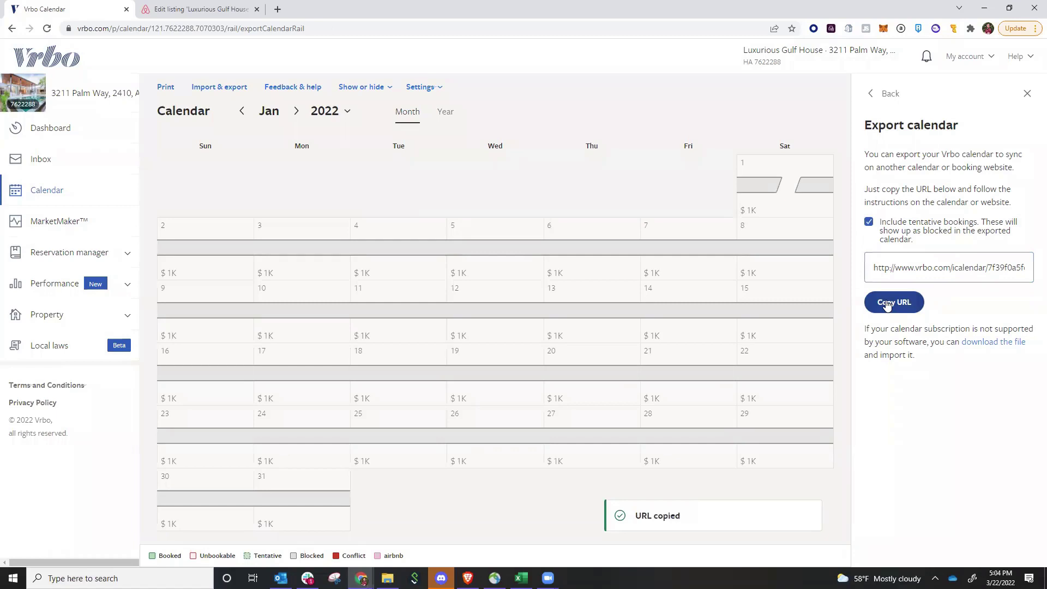
Step: Paste the Vrbo link into Airbnb's Import calendar form, name it vrbo, and import
left_click(184, 8)
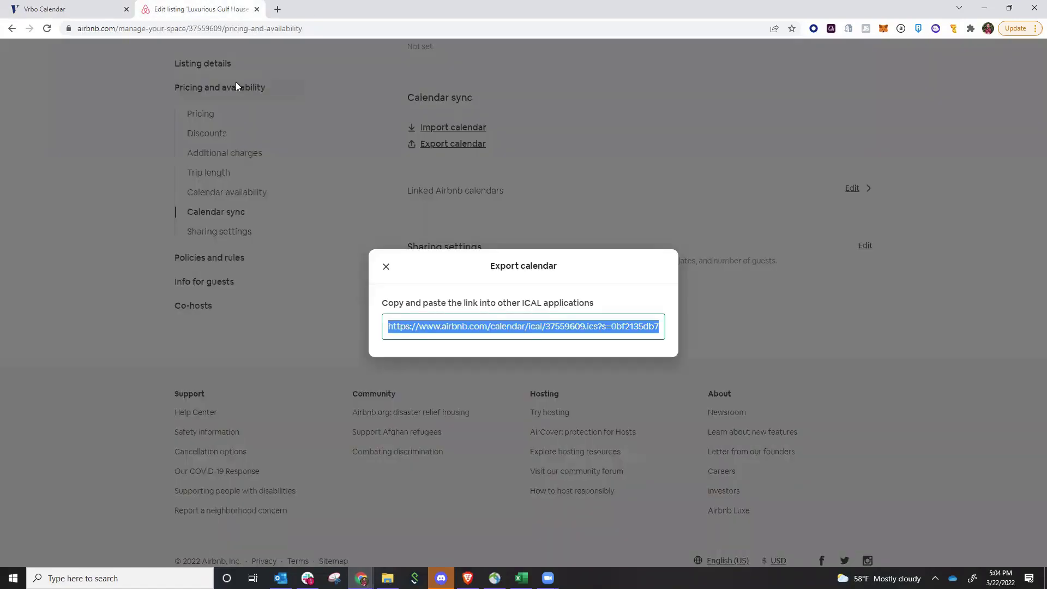
left_click(384, 265)
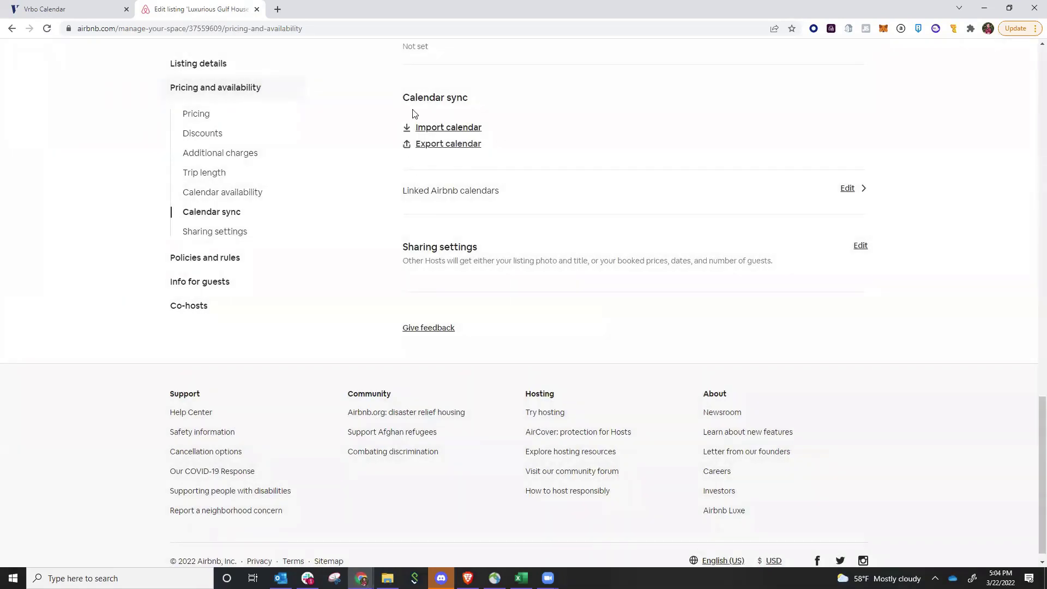
left_click(428, 130)
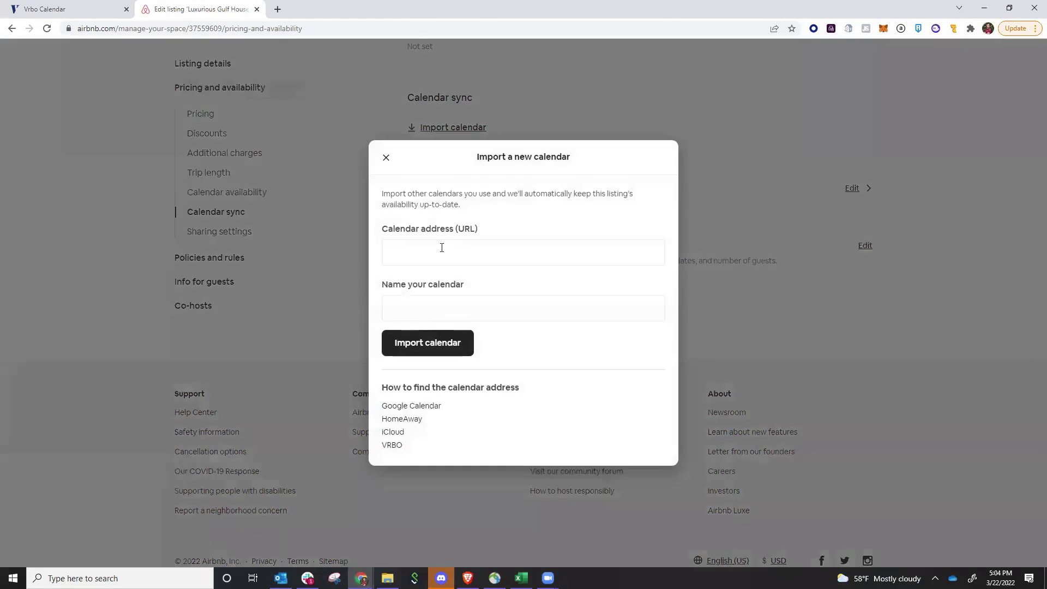
left_click(441, 252)
right_click(440, 252)
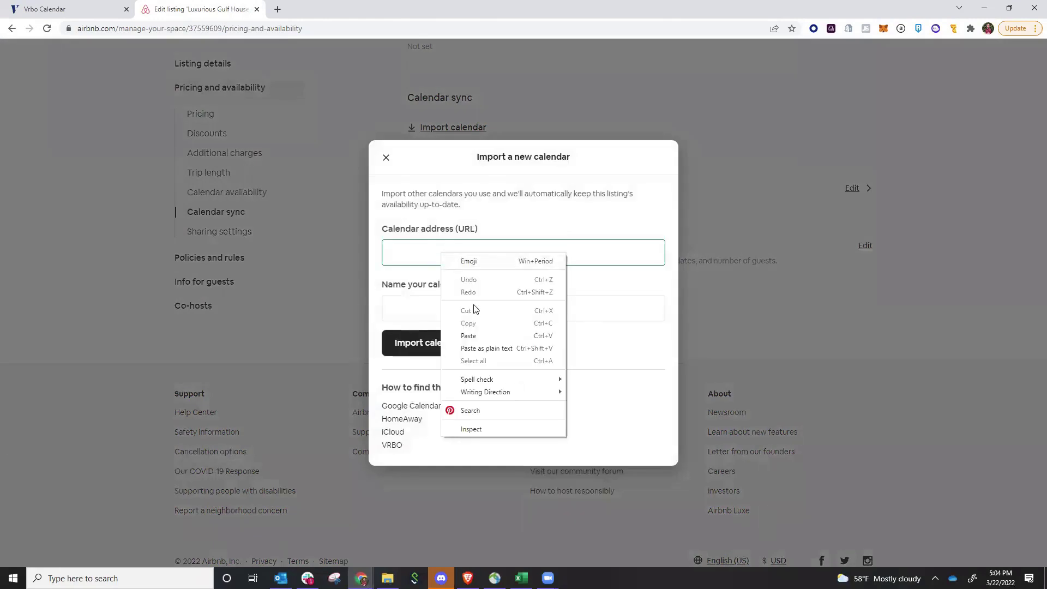
left_click(482, 340)
left_click(468, 313)
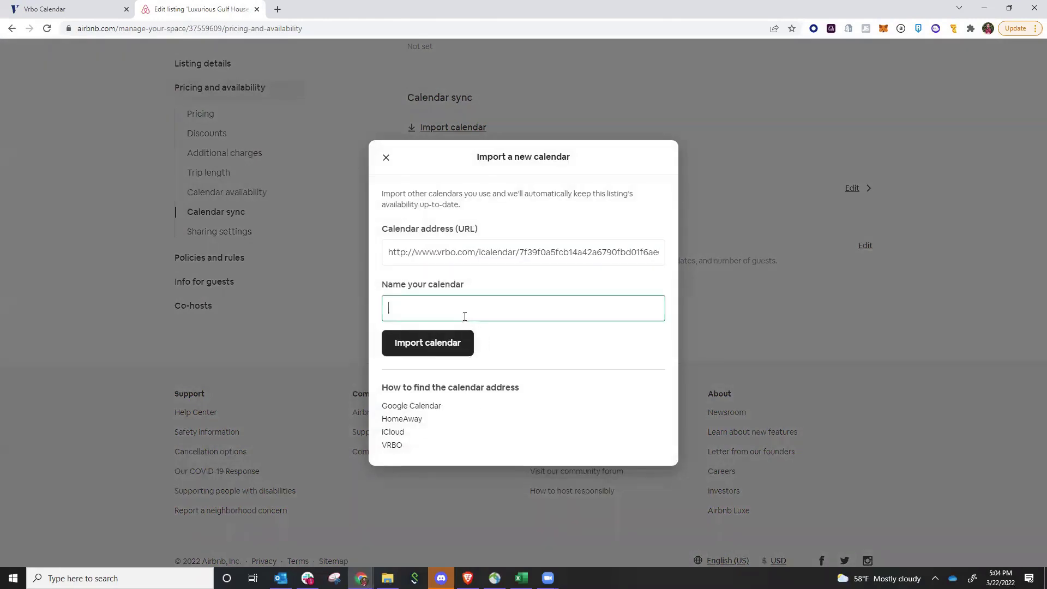
type("vrbo")
left_click(461, 343)
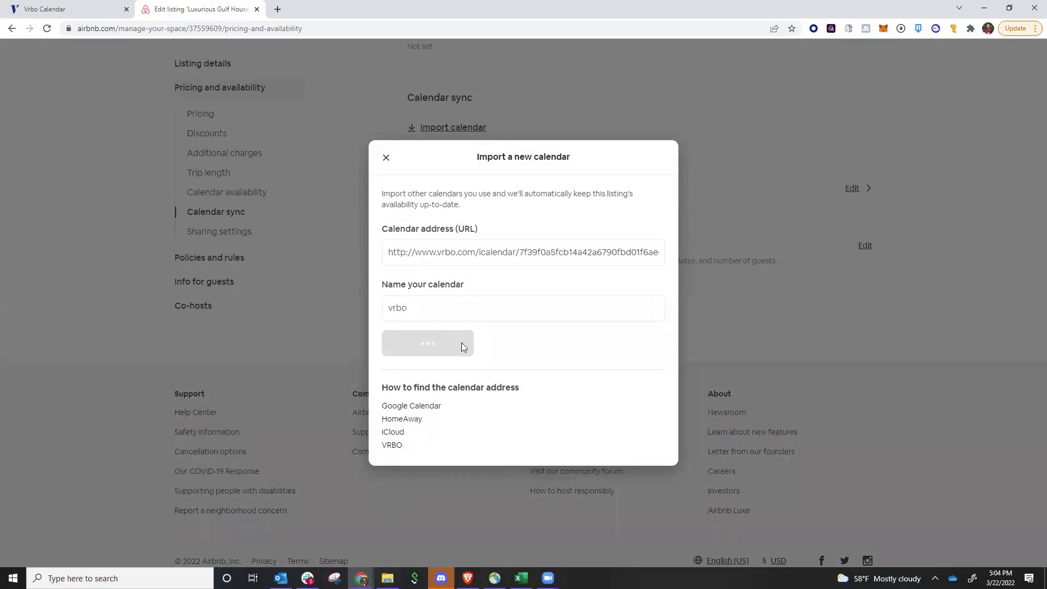